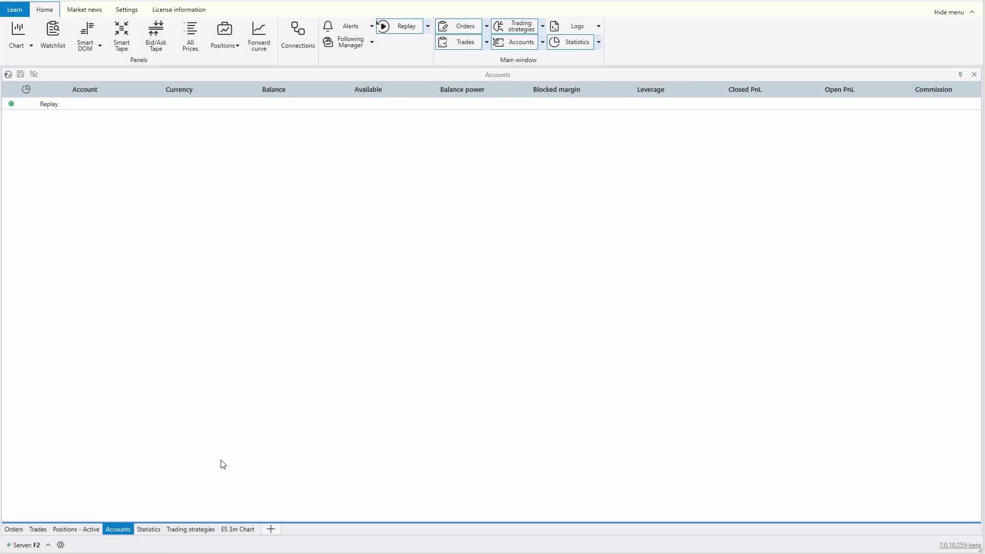
- Replace the Accounts list with the Statistics panel and its Realtime Metrics table
{"action": "left_click", "coordinate": [149, 532]}
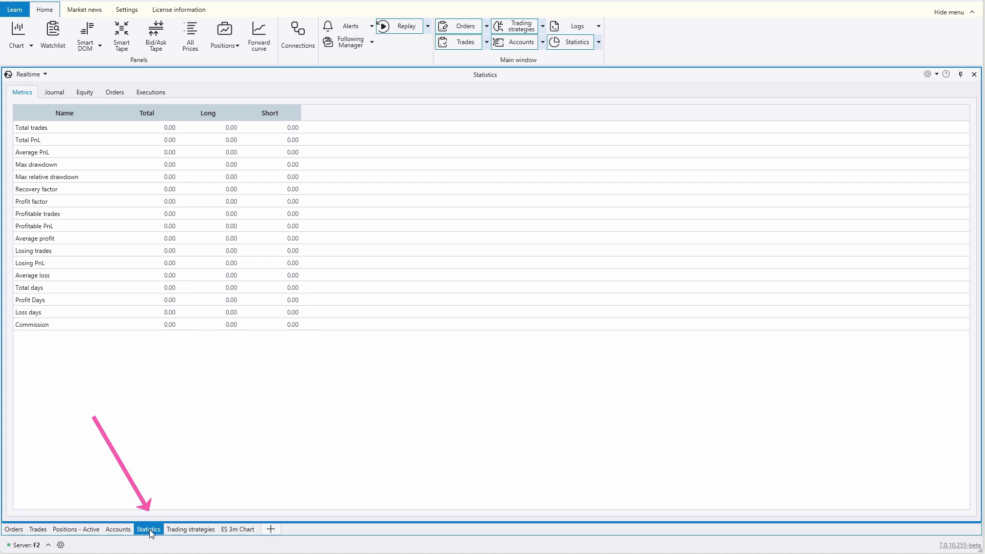
{"action": "left_click", "coordinate": [599, 43]}
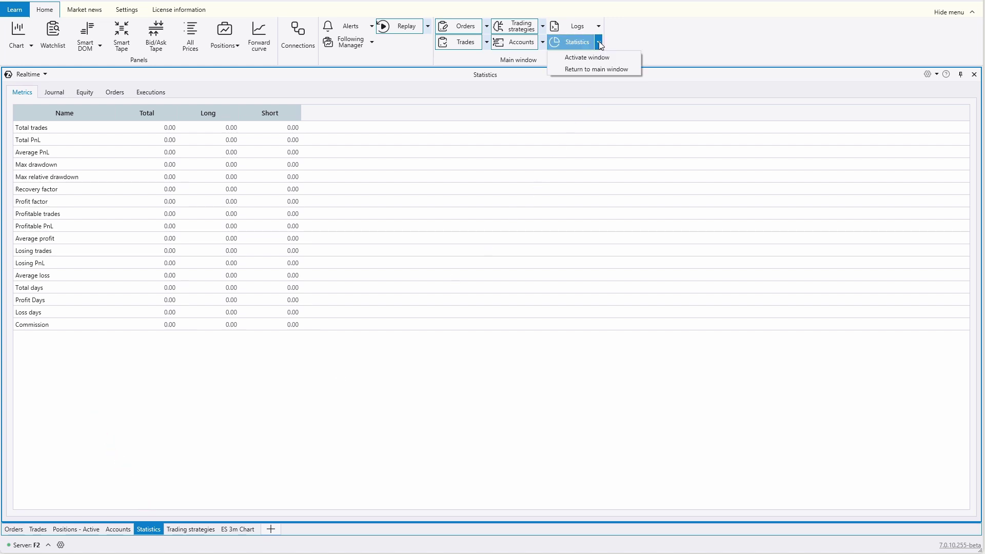
{"action": "left_click", "coordinate": [599, 42]}
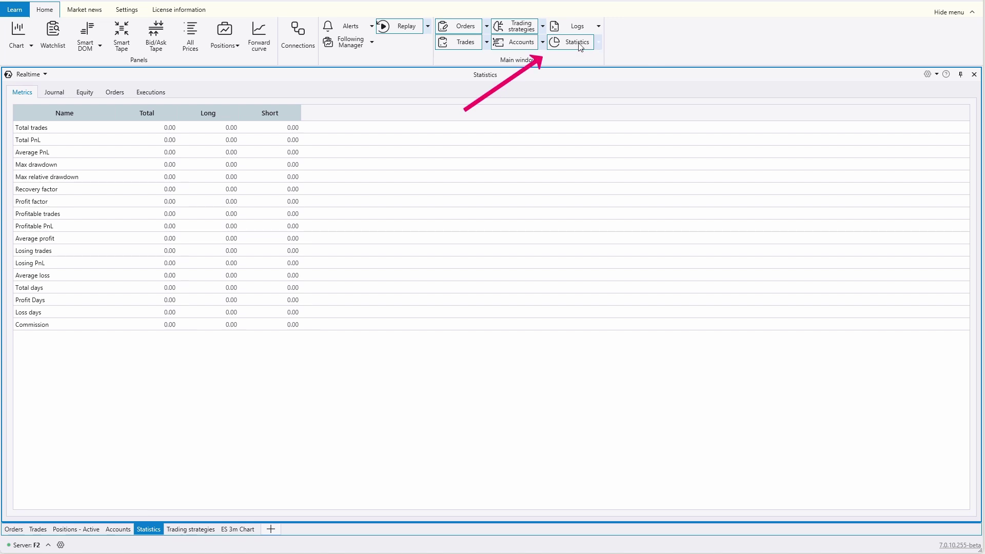
{"action": "left_click", "coordinate": [578, 44]}
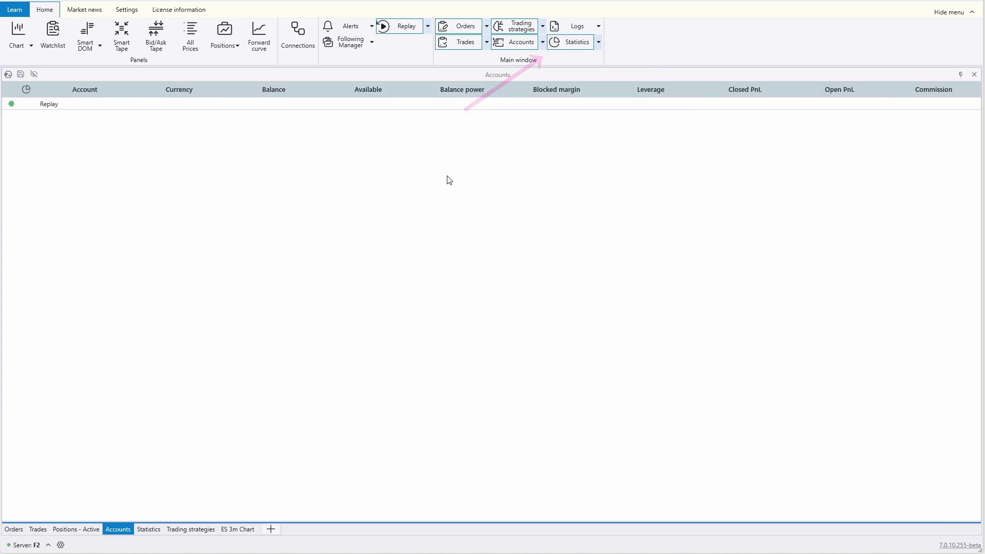
{"action": "left_click", "coordinate": [149, 531]}
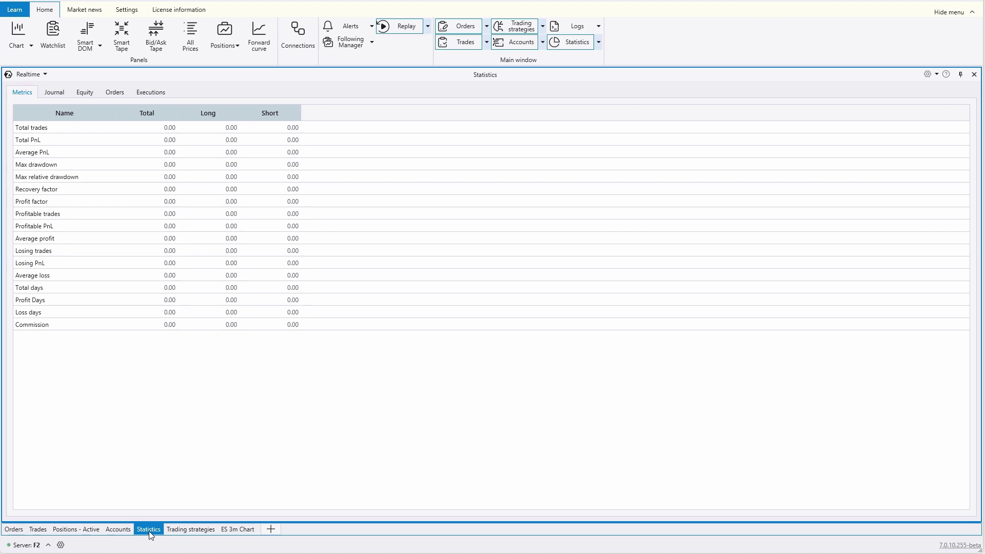
- Switch the statistics source to History, covering 10 Sept 2025 to 12 Sept 2025
{"action": "left_click", "coordinate": [31, 76]}
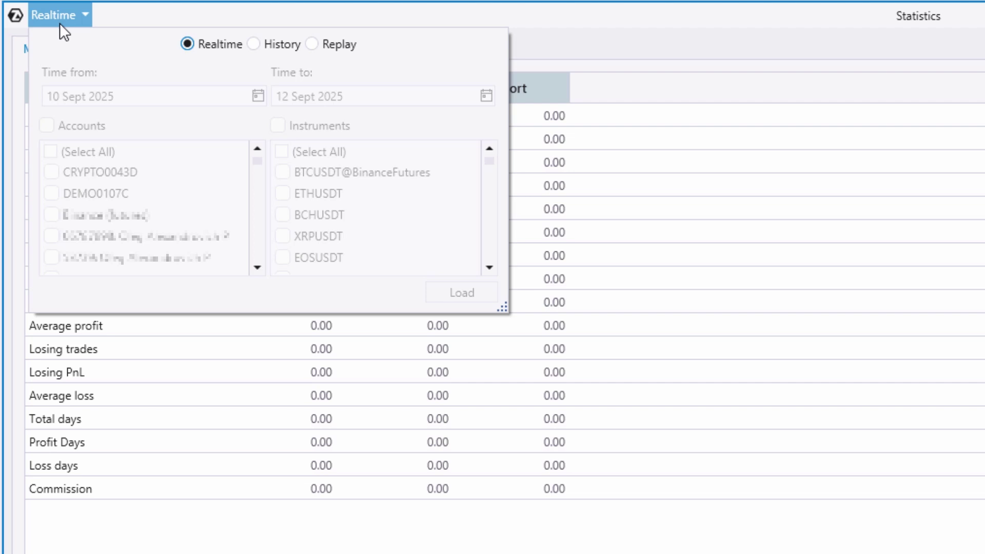
{"action": "left_click", "coordinate": [258, 37]}
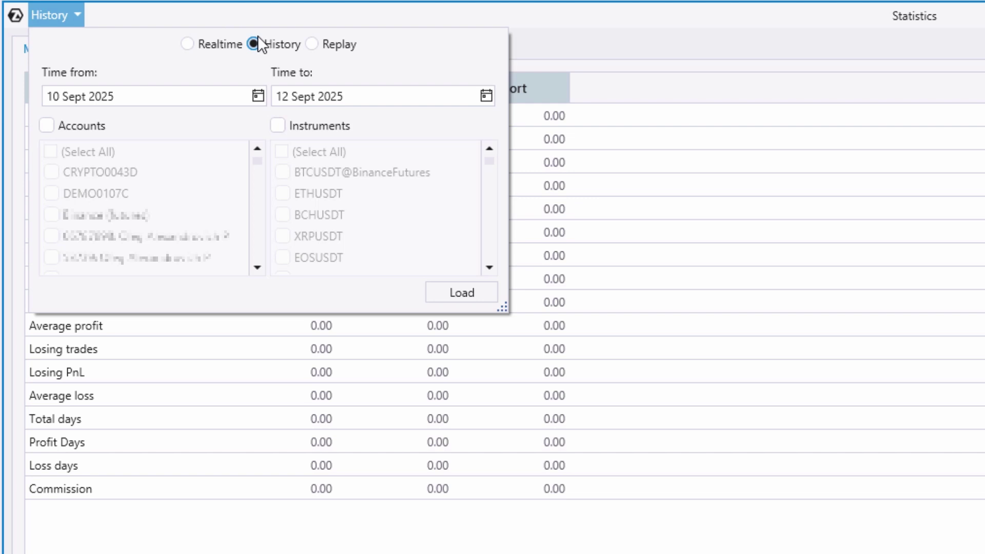
{"action": "left_click", "coordinate": [260, 100]}
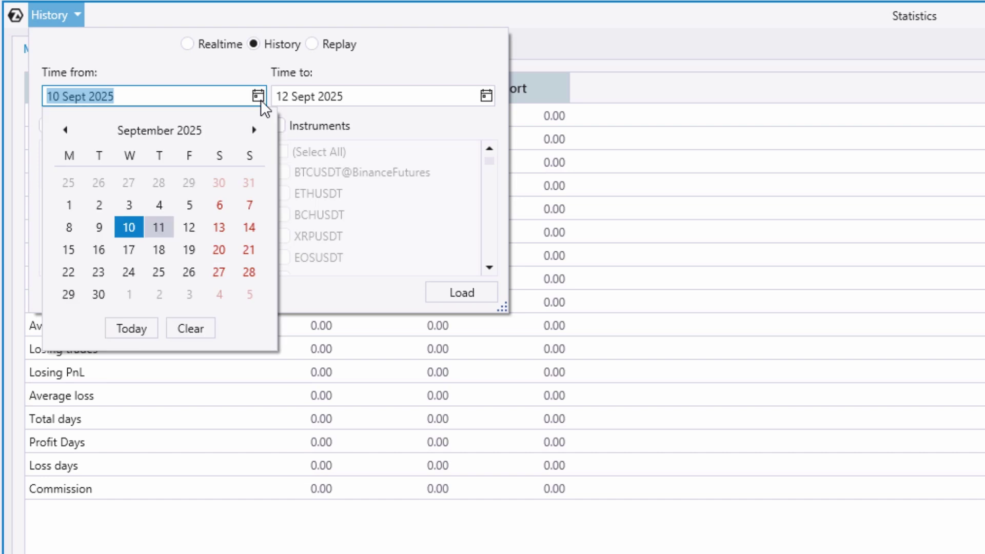
{"action": "left_click", "coordinate": [261, 99]}
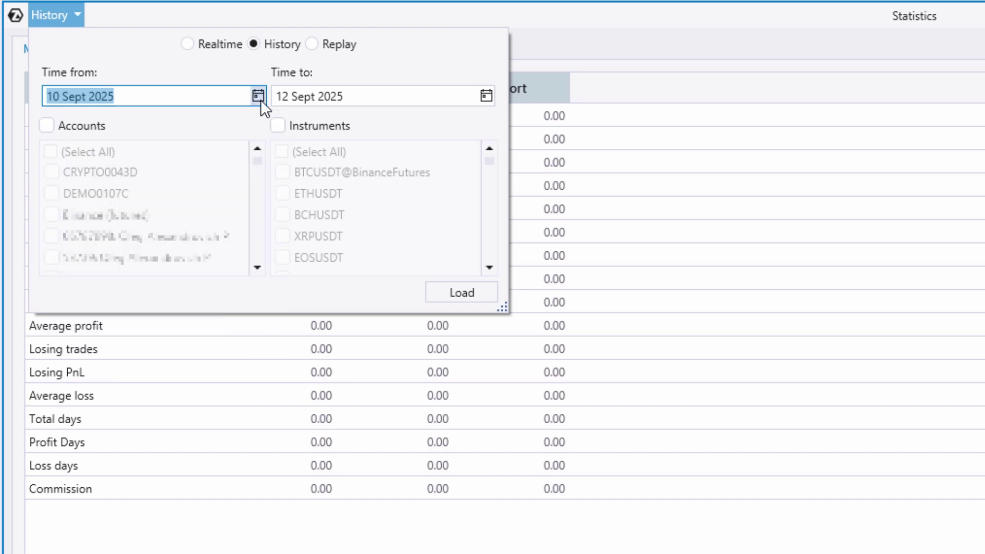
- Toggle the Accounts and Instruments filters on, then off again
{"action": "left_click", "coordinate": [97, 124]}
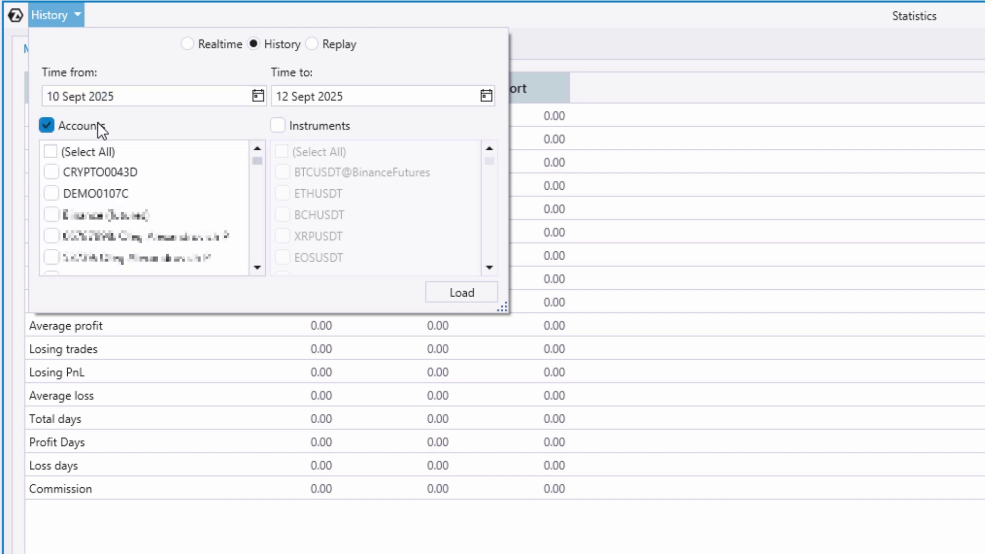
{"action": "left_click", "coordinate": [277, 125]}
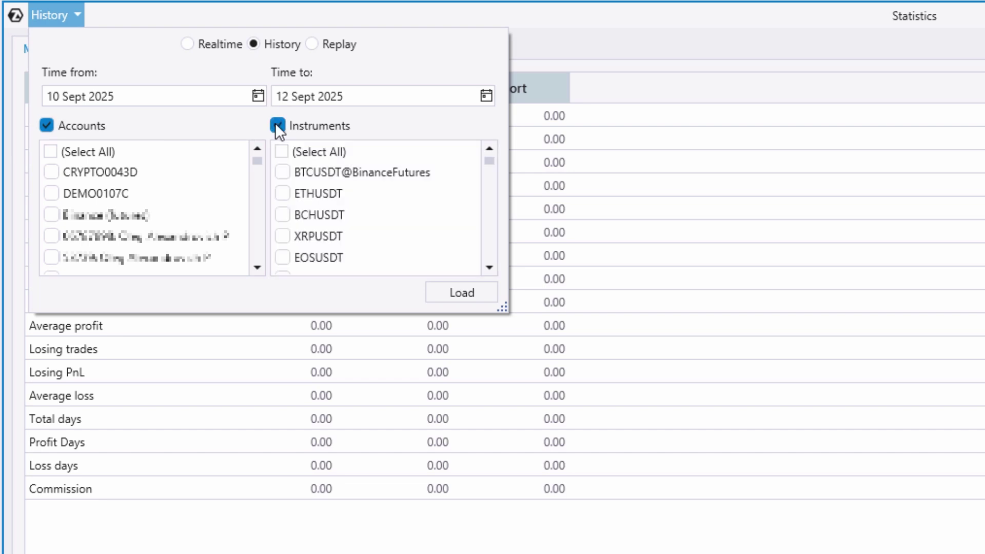
{"action": "left_click", "coordinate": [277, 125]}
{"action": "left_click", "coordinate": [58, 124]}
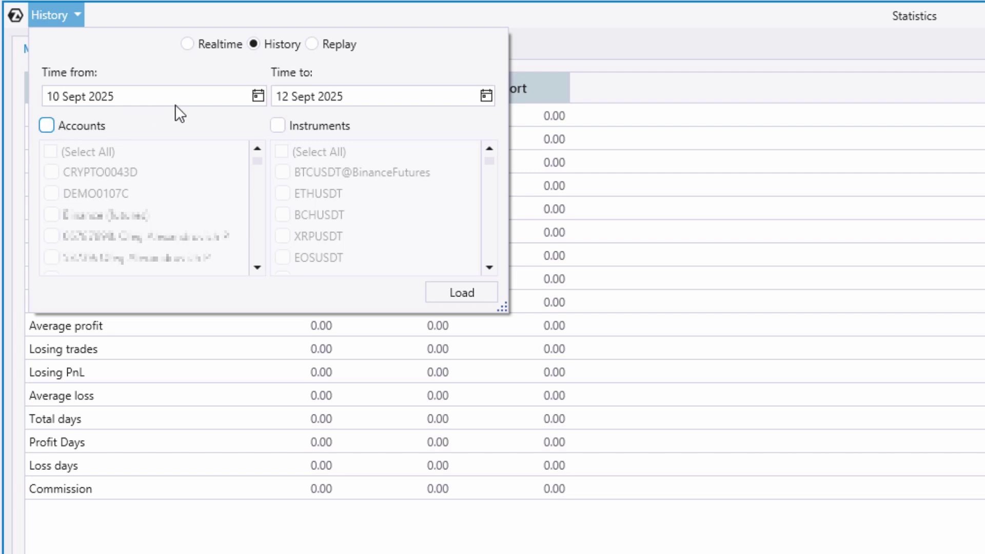
- Load Replay trades as the statistics source and select the Commission metric row
{"action": "left_click", "coordinate": [311, 47]}
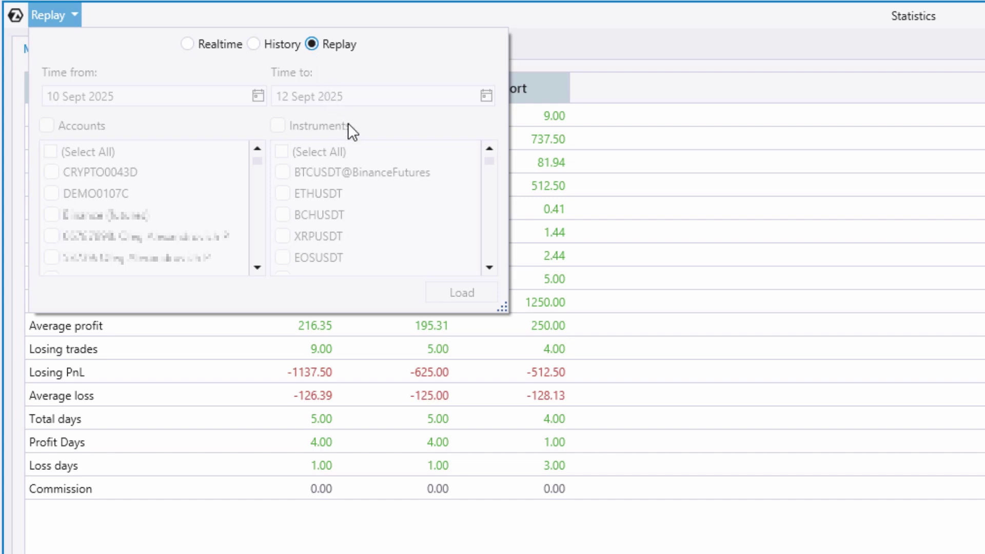
{"action": "left_click", "coordinate": [202, 539]}
{"action": "left_click", "coordinate": [195, 490]}
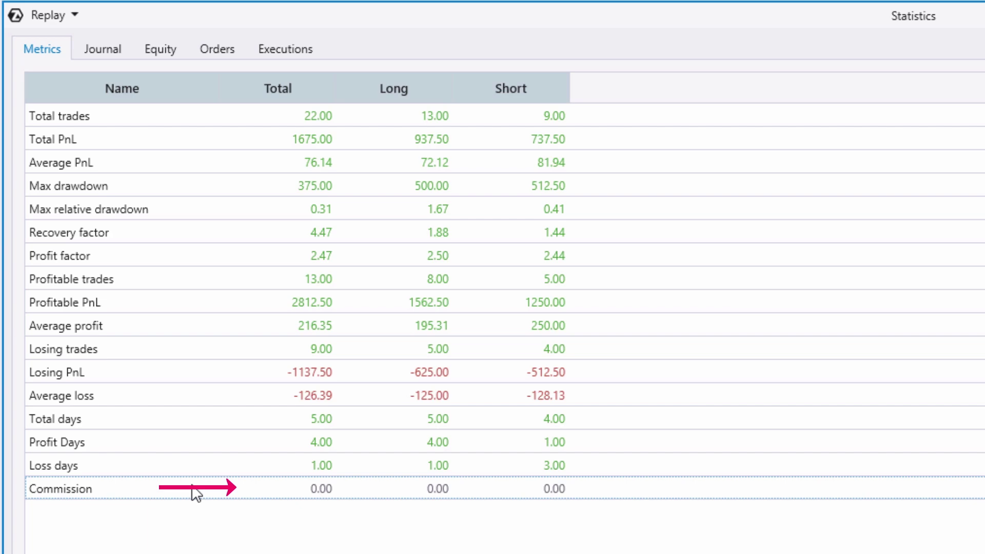
{"action": "left_click", "coordinate": [315, 497]}
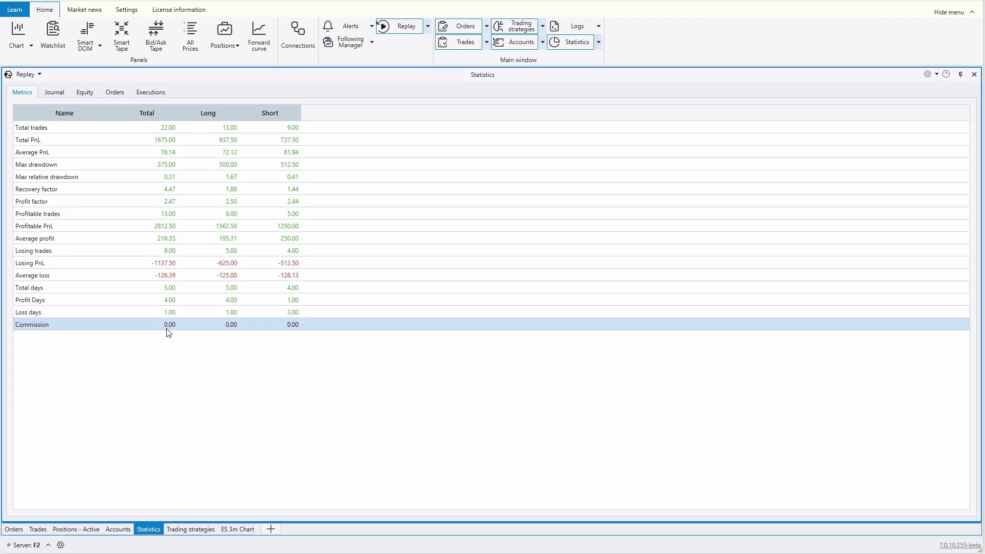
- In the Commission settings, filter by 'es' and set ES@CME_Ind's commission to 2
{"action": "left_click", "coordinate": [136, 14]}
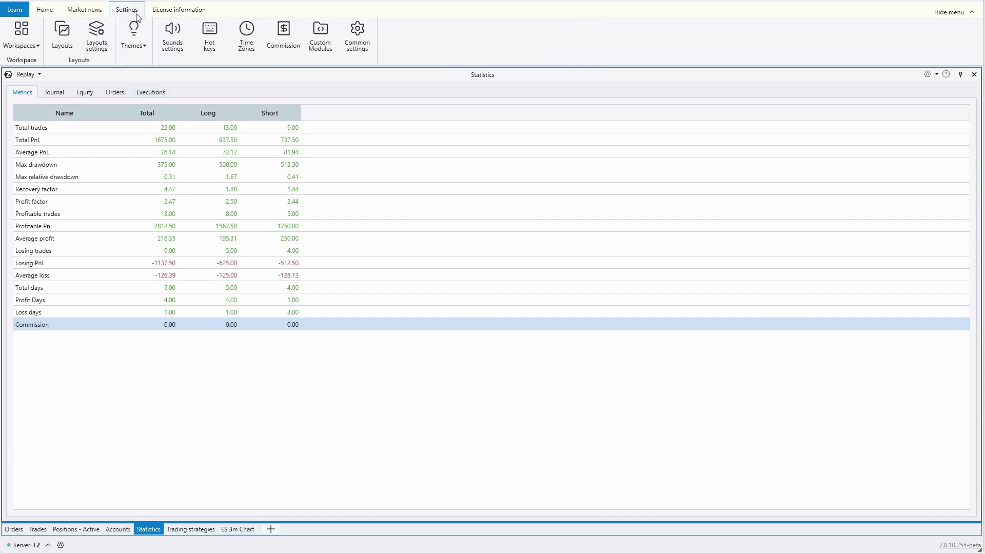
{"action": "left_click", "coordinate": [280, 31]}
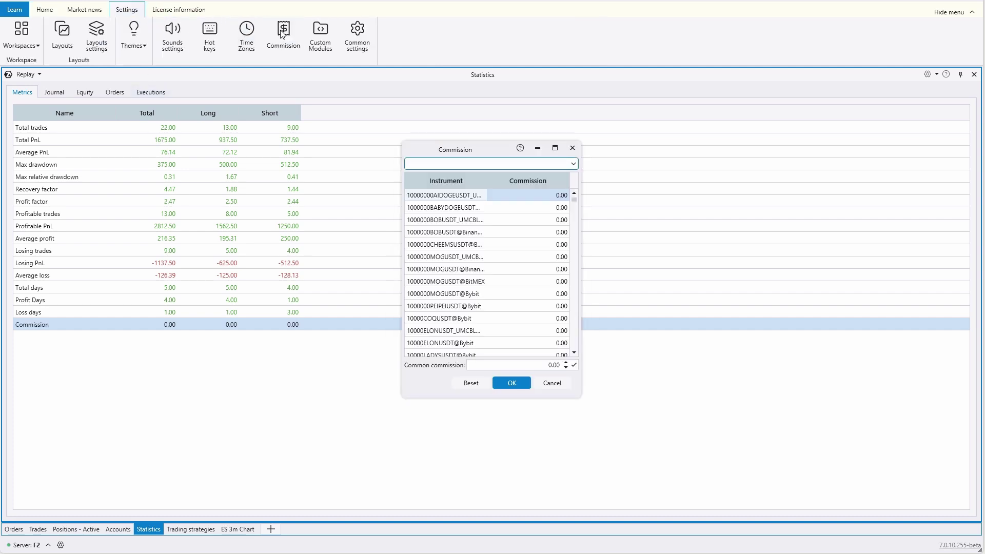
{"action": "type", "text": "es"}
{"action": "left_click_drag", "start_coordinate": [574, 199], "coordinate": [577, 247]}
{"action": "left_click", "coordinate": [522, 327]}
{"action": "type", "text": "2.50"}
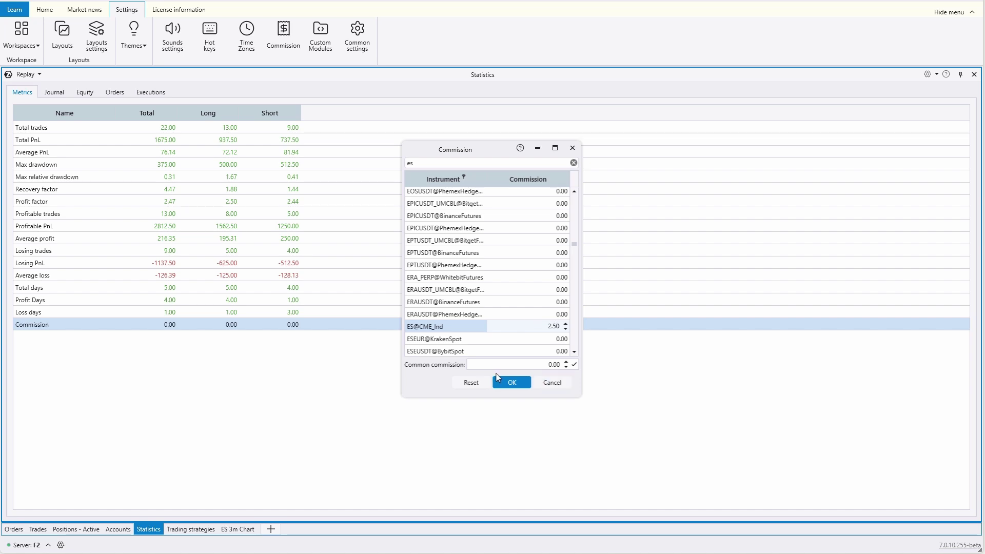
{"action": "left_click", "coordinate": [509, 386]}
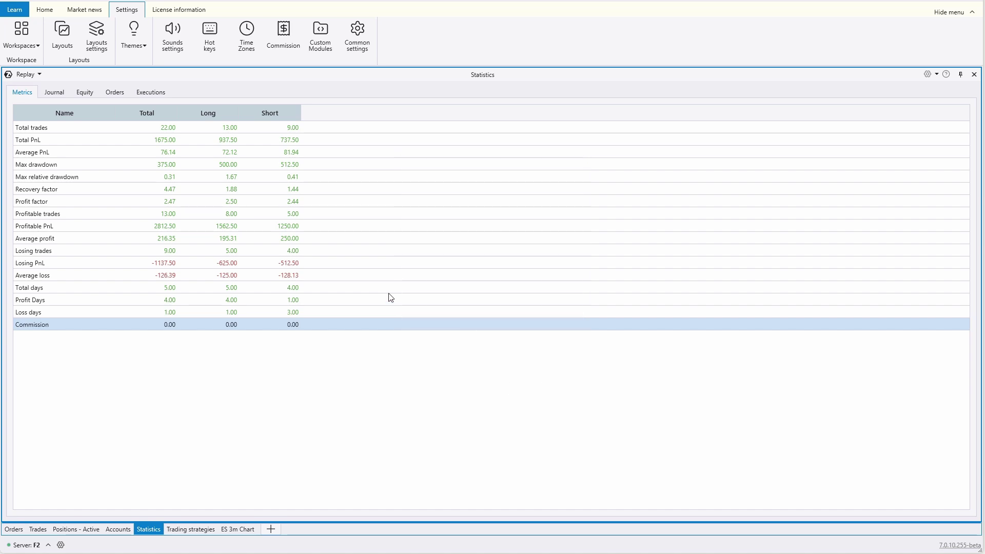
- Go through the Replay statistics' Journal, Equity, Orders and Executions views in turn
{"action": "left_click", "coordinate": [62, 92]}
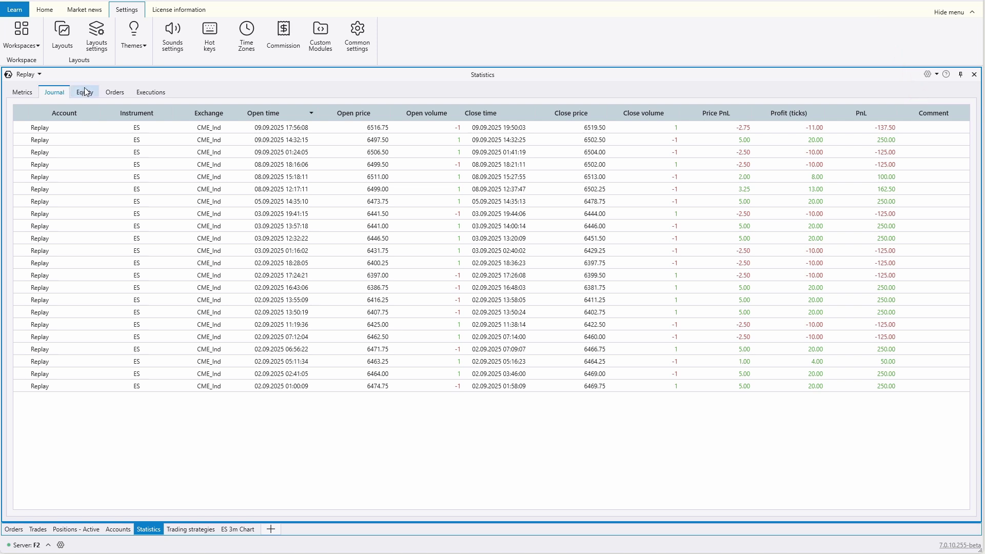
{"action": "left_click", "coordinate": [86, 92]}
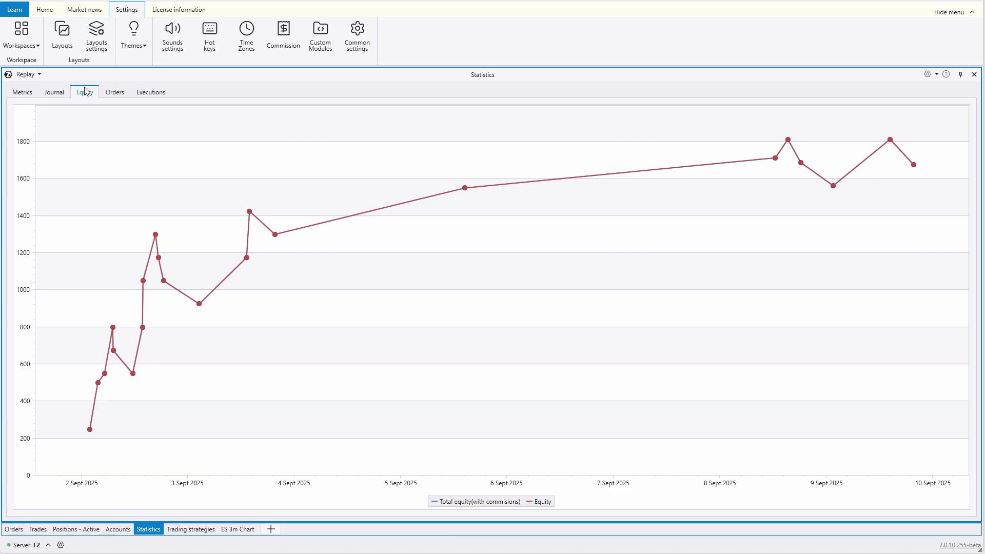
{"action": "left_click", "coordinate": [108, 92]}
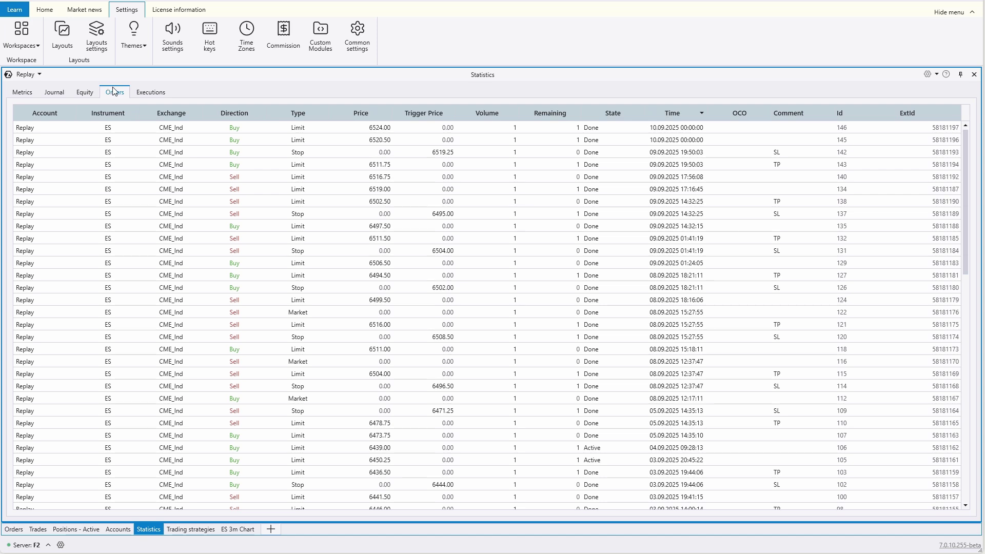
{"action": "left_click", "coordinate": [143, 92]}
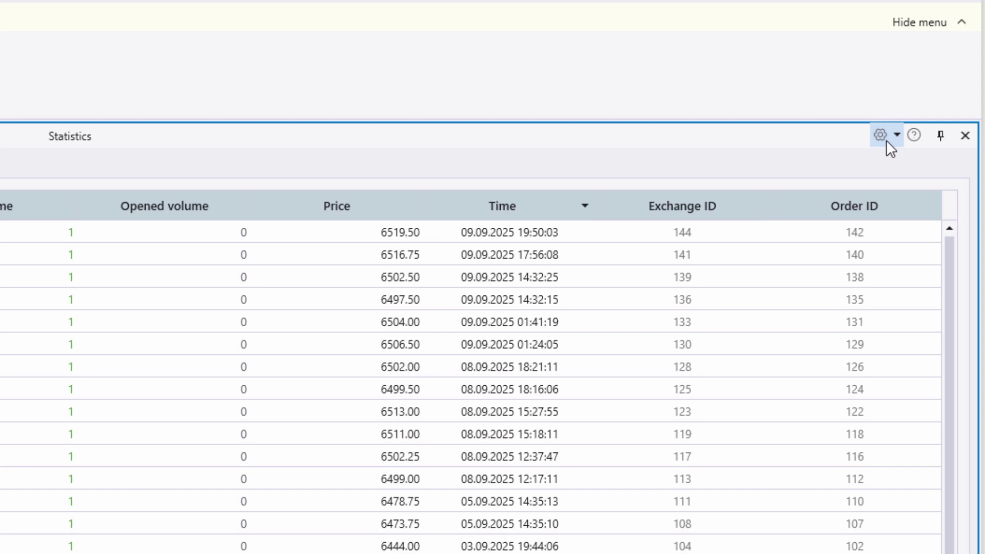
- Export the statistics to an Excel file under the default name
{"action": "left_click", "coordinate": [909, 108]}
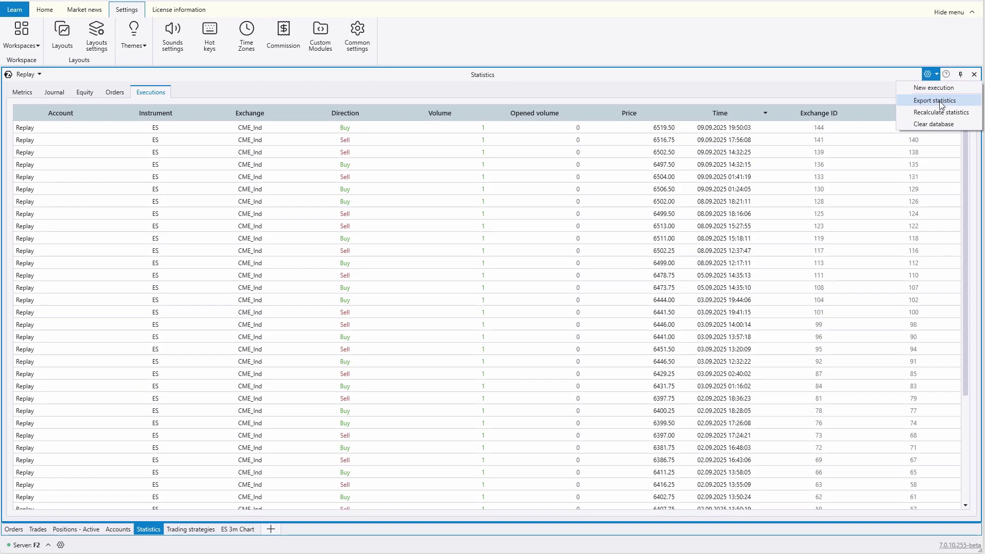
{"action": "left_click", "coordinate": [921, 142]}
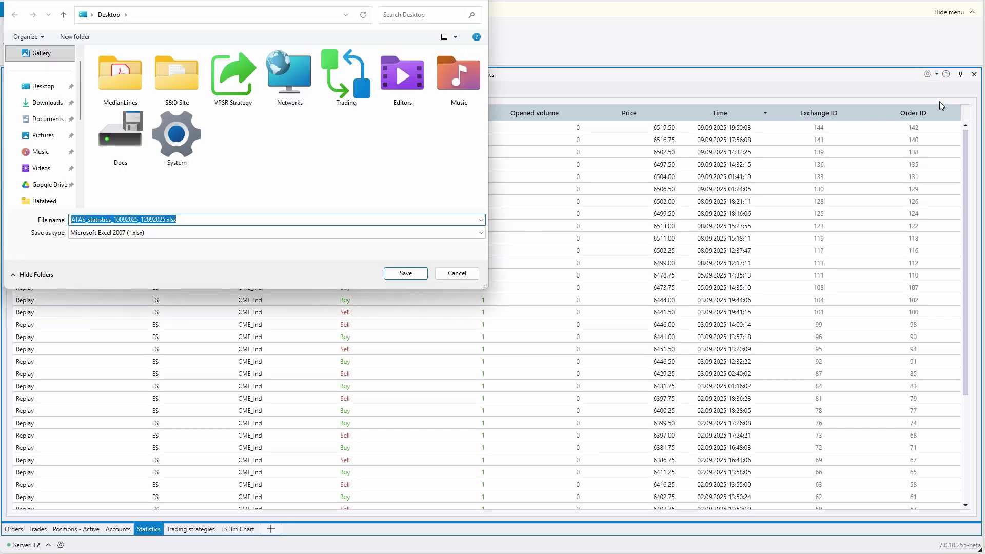
{"action": "left_click", "coordinate": [407, 274]}
- Export the ES 3-minute chart's price data to Chart.csv
{"action": "left_click", "coordinate": [242, 531]}
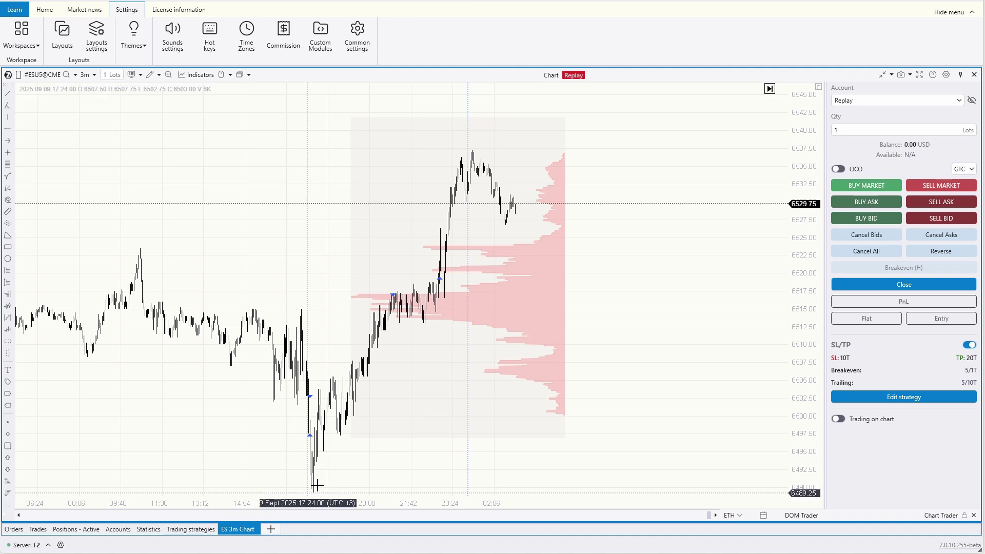
{"action": "right_click", "coordinate": [631, 295]}
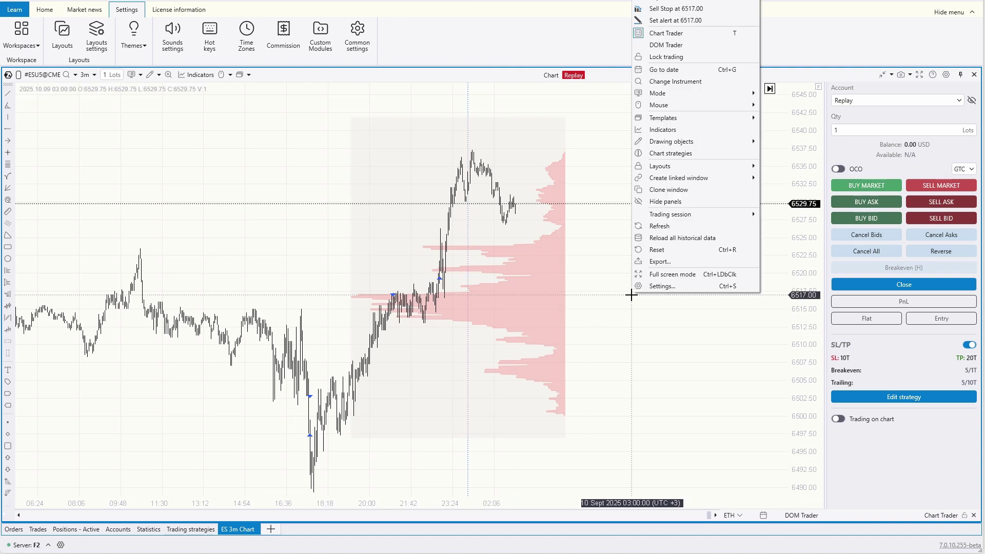
{"action": "left_click", "coordinate": [662, 264]}
{"action": "left_click", "coordinate": [413, 272]}
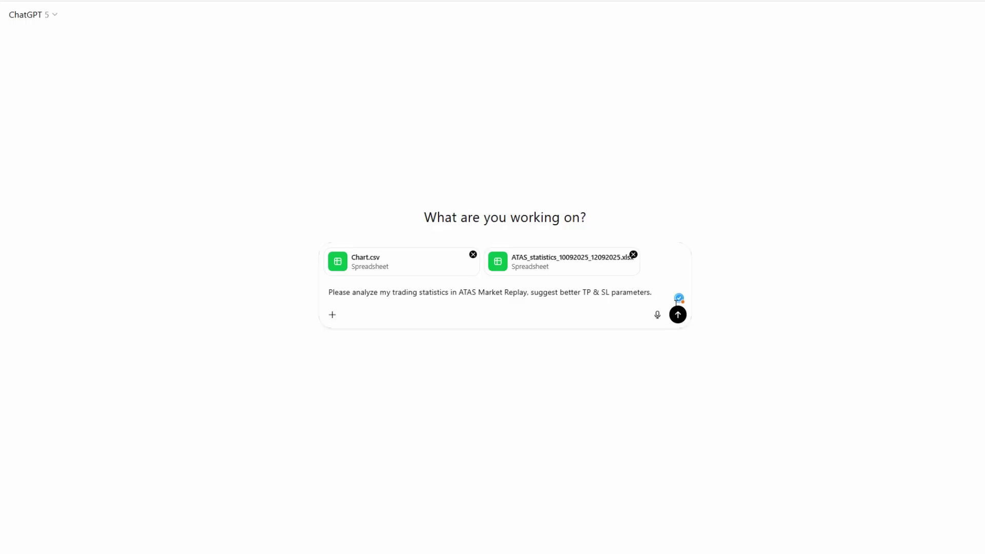
- Send the TP/SL analysis prompt with both files and read through ChatGPT's reply
{"action": "left_click", "coordinate": [677, 315]}
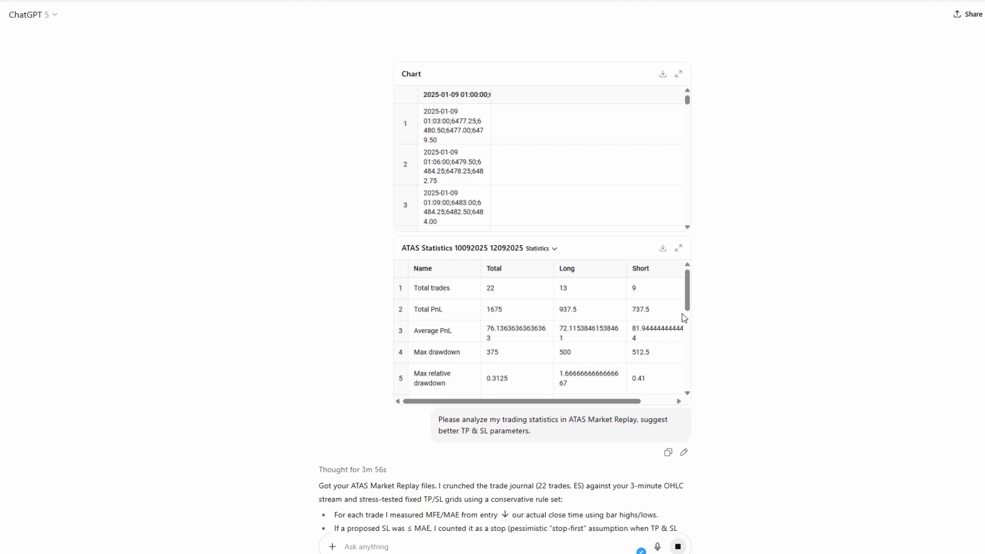
{"action": "scroll", "coordinate": [314, 382], "scroll_direction": "down", "scroll_amount": 3}
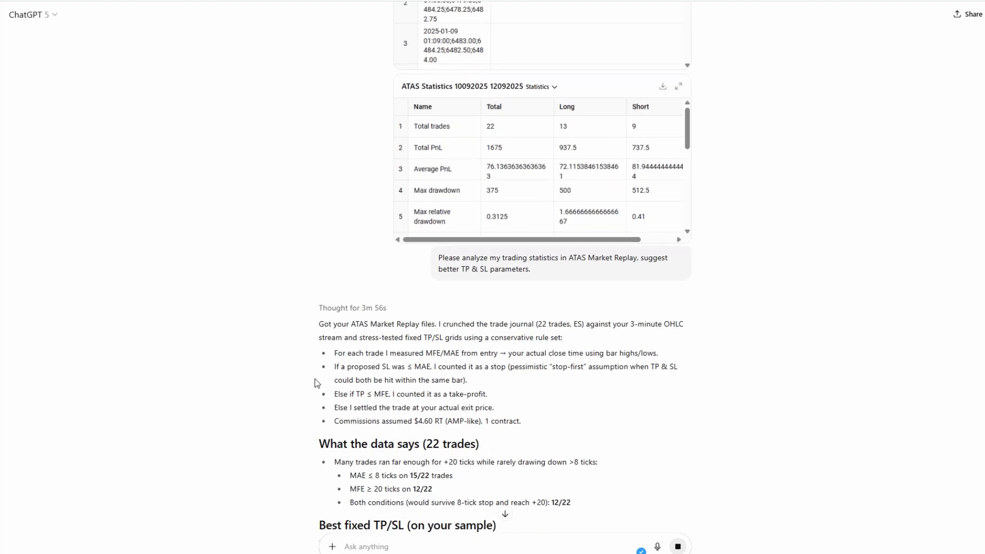
{"action": "scroll", "coordinate": [319, 379], "scroll_direction": "down", "scroll_amount": 6}
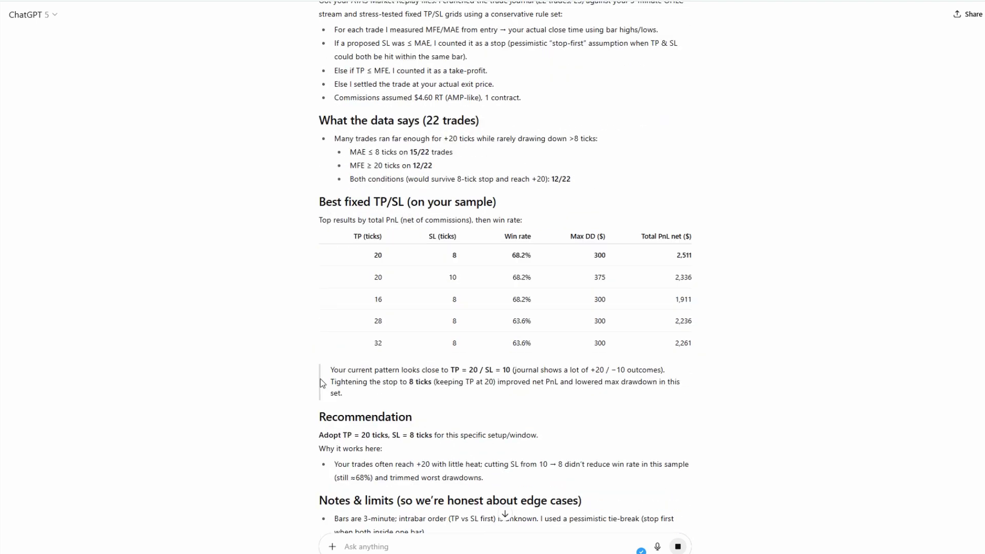
{"action": "scroll", "coordinate": [320, 379], "scroll_direction": "down", "scroll_amount": 3}
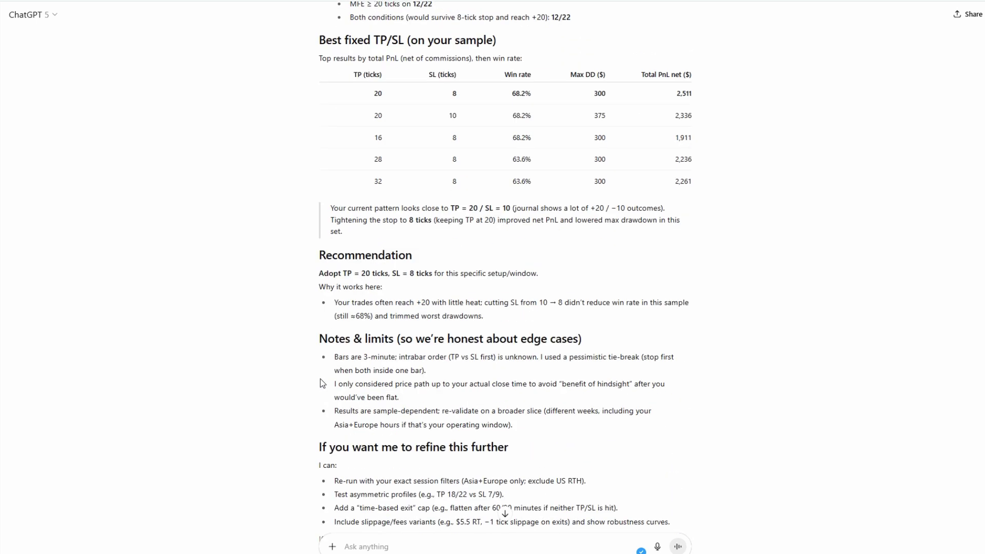
{"action": "scroll", "coordinate": [320, 378], "scroll_direction": "down", "scroll_amount": 2}
{"action": "scroll", "coordinate": [320, 378], "scroll_direction": "up", "scroll_amount": 2}
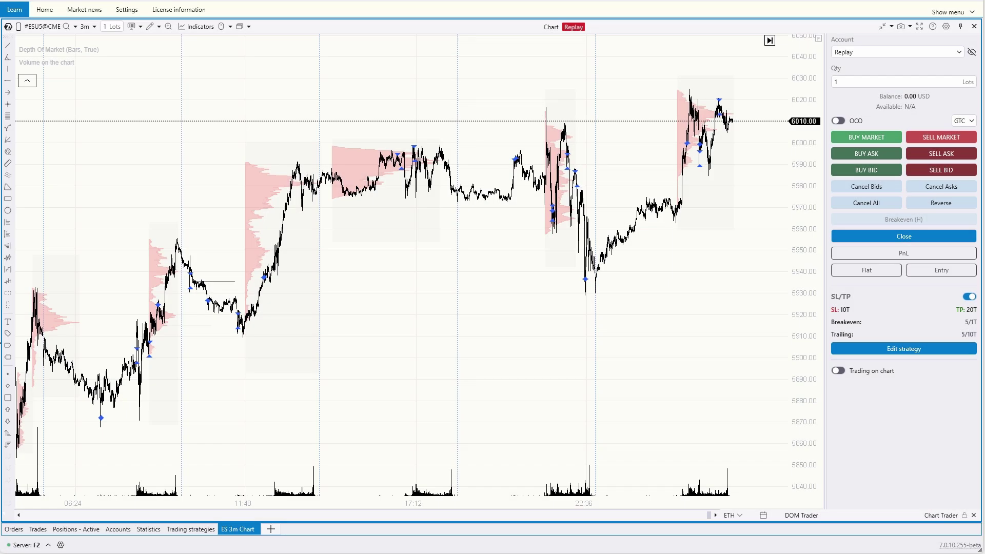
- Reopen Statistics and review its Journal, Equity-with-commissions, Orders and Executions views
{"action": "left_click", "coordinate": [160, 531]}
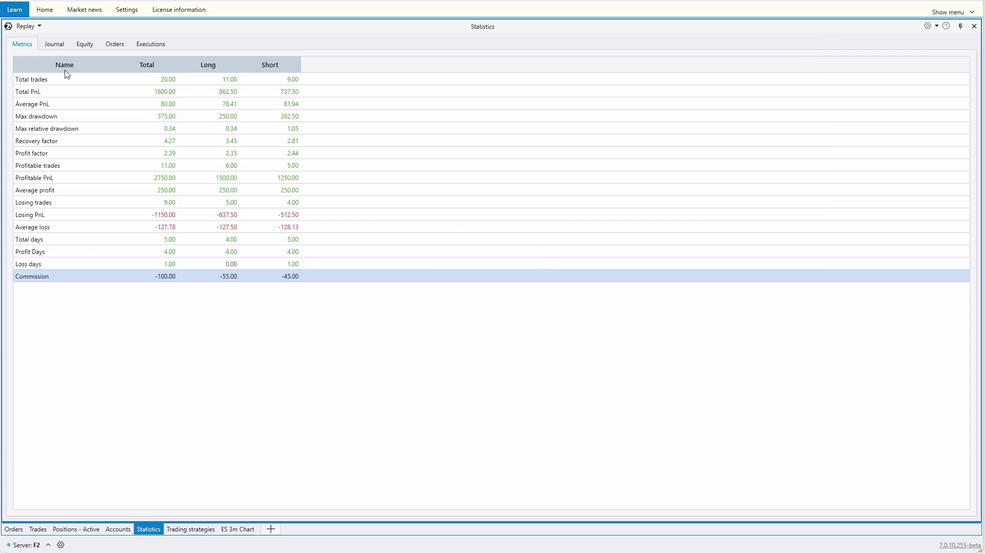
{"action": "left_click", "coordinate": [57, 43]}
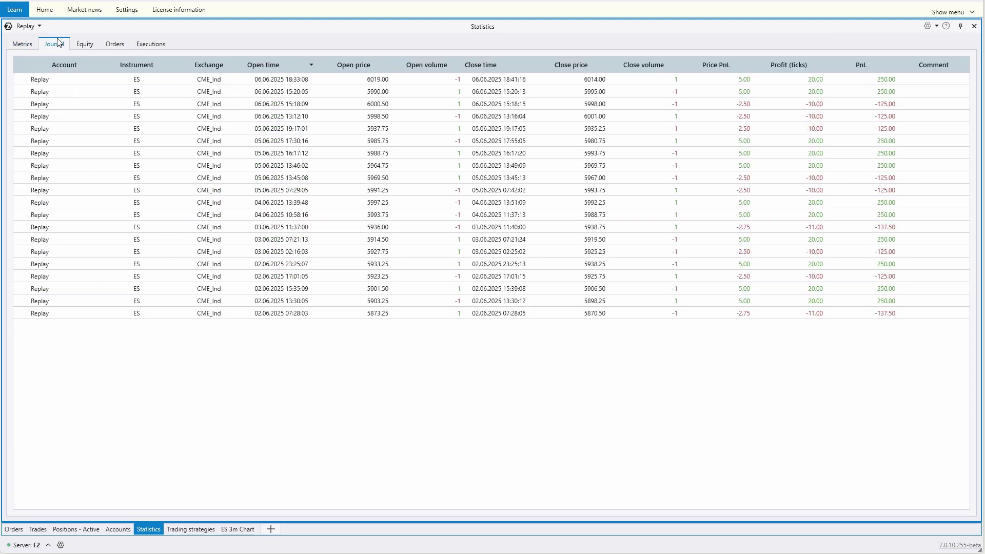
{"action": "left_click", "coordinate": [87, 45]}
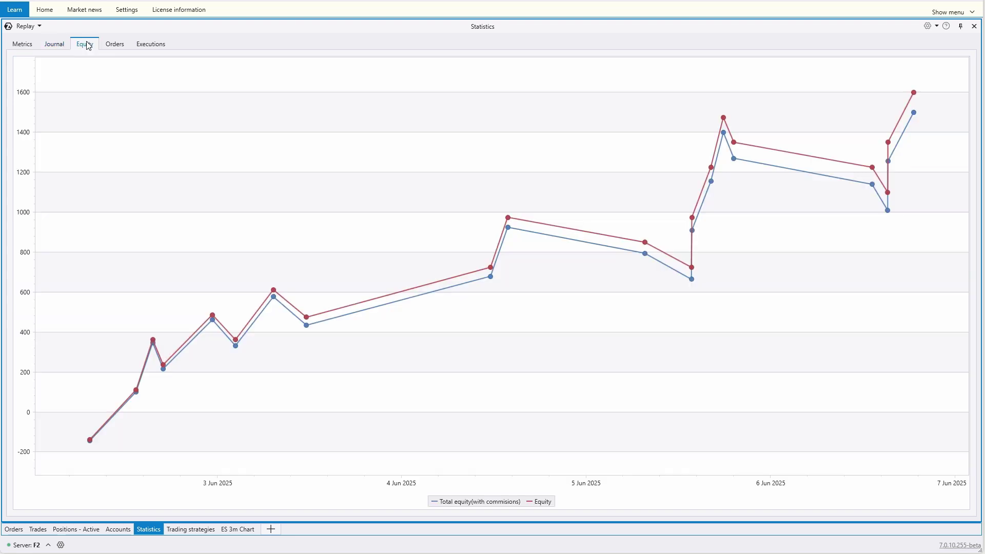
{"action": "left_click", "coordinate": [116, 43]}
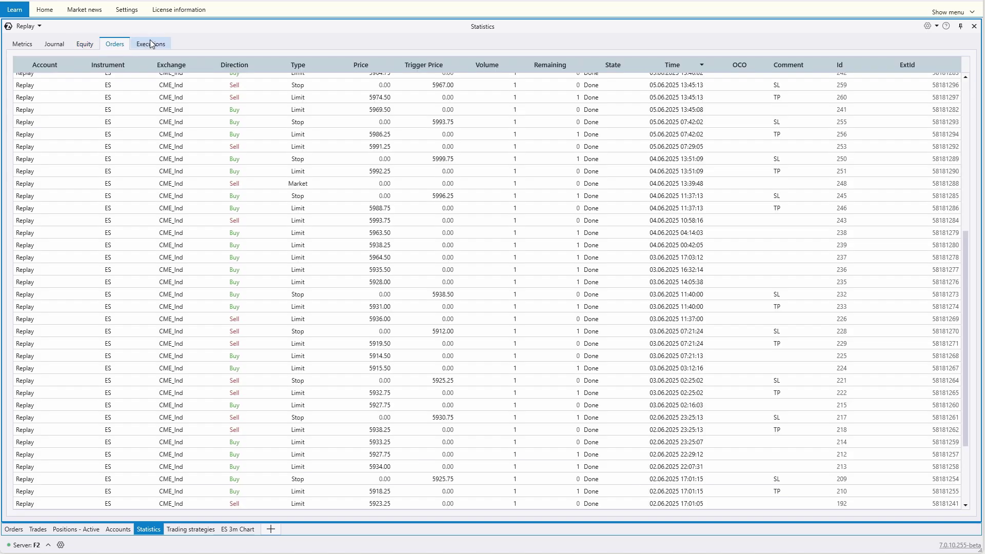
{"action": "left_click", "coordinate": [150, 43]}
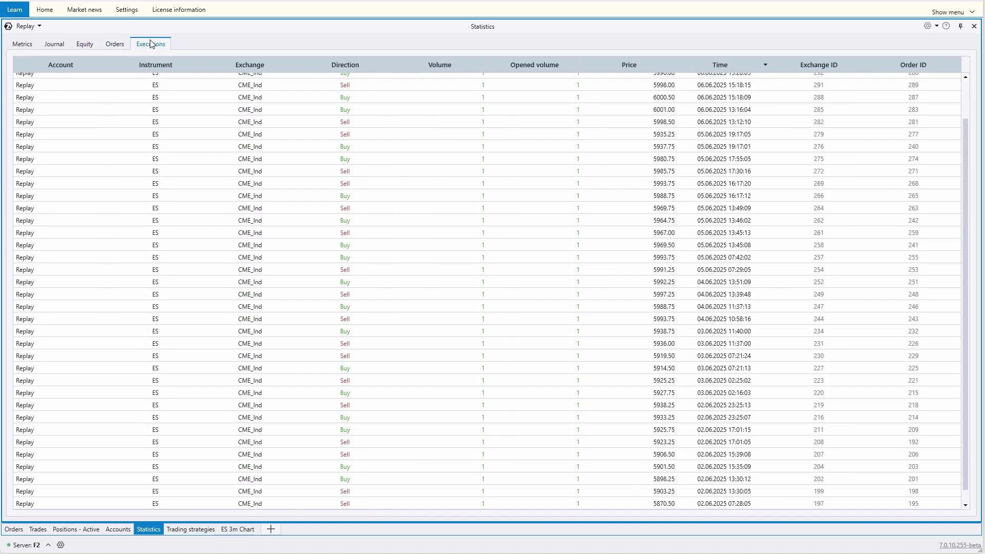